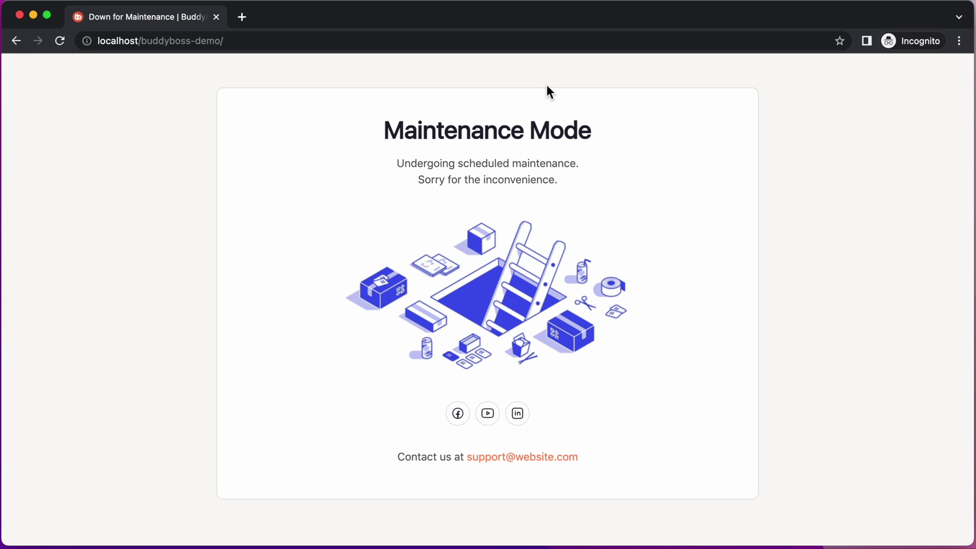
Visit the wp-admin address as a visitor to confirm the login prompt, then go back
left_click(268, 47)
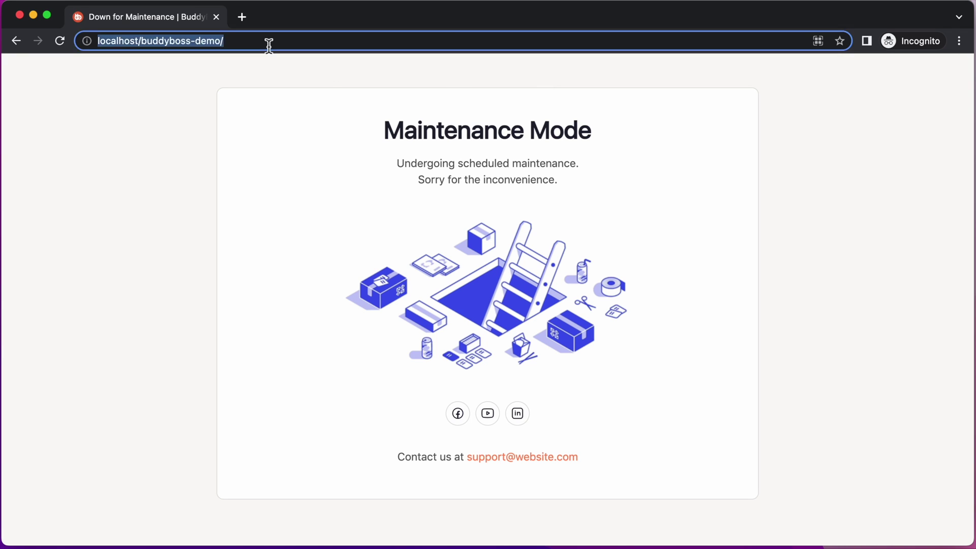
type("wp")
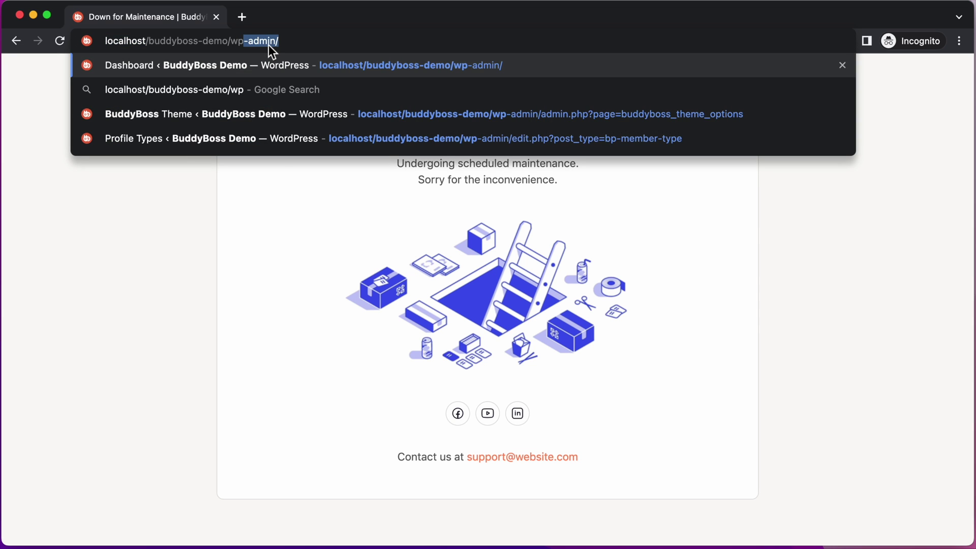
key("Return")
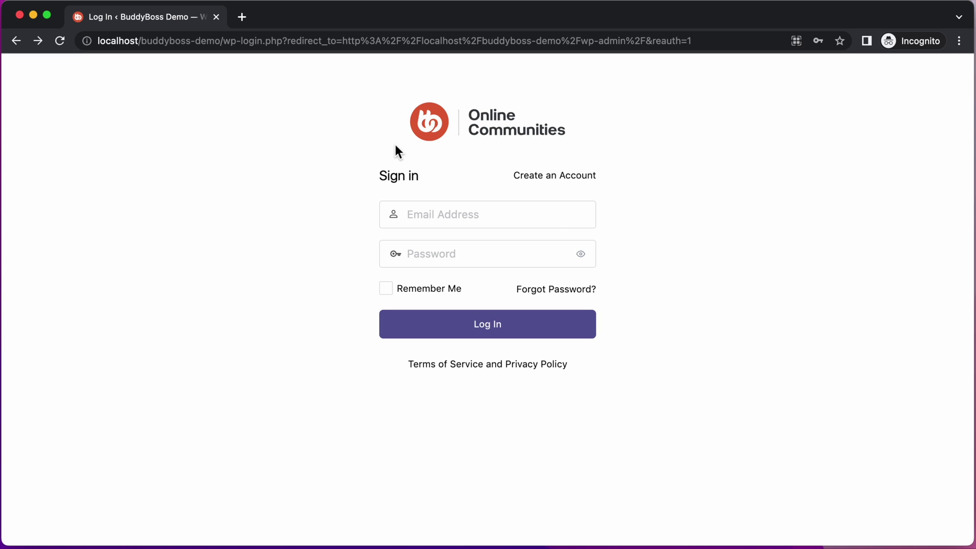
left_click(17, 44)
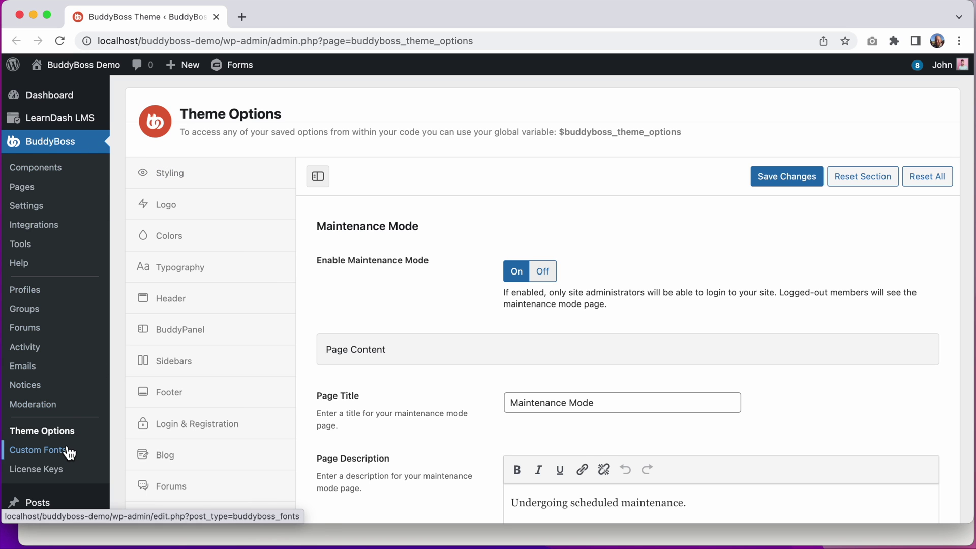
scroll(378, 382, "down", 3)
scroll(378, 383, "down", 2)
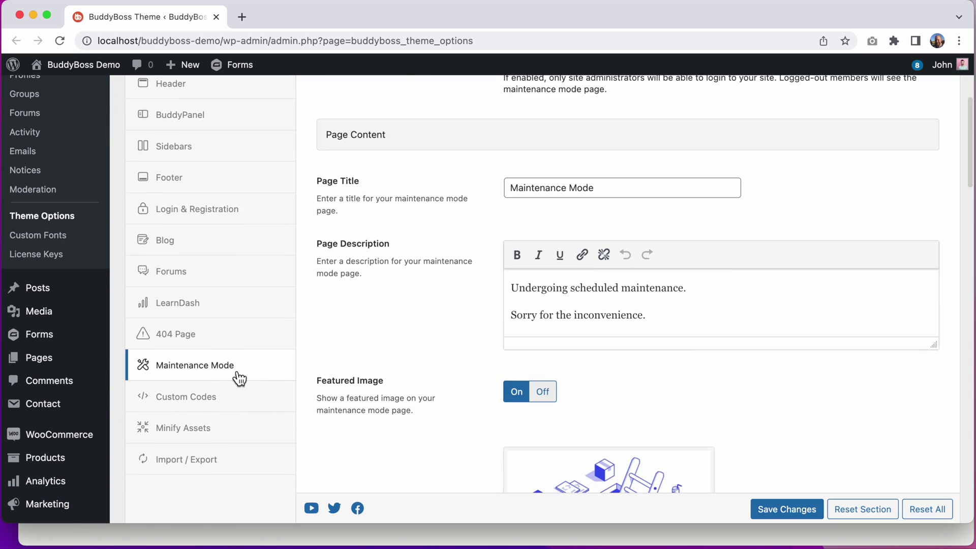
scroll(503, 191, "up", 4)
scroll(504, 191, "up", 1)
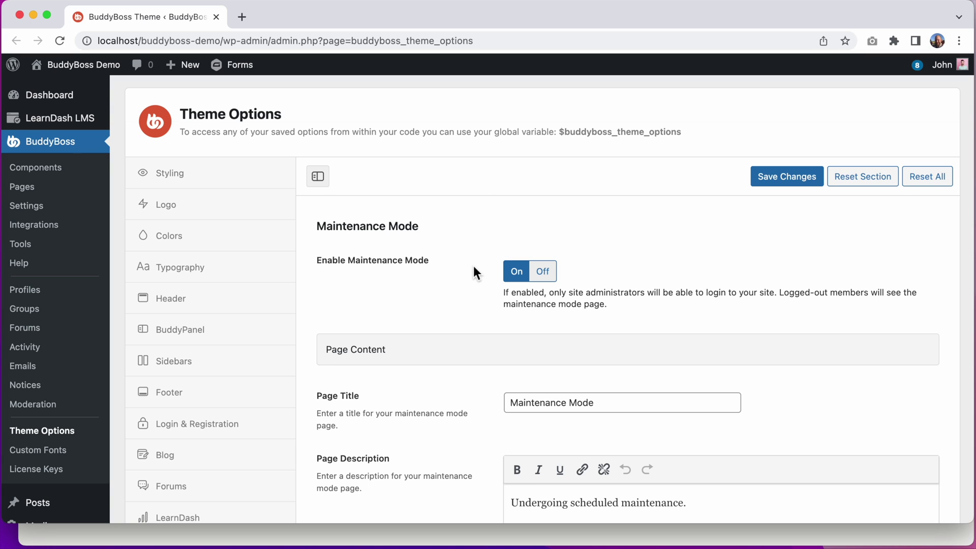
left_click(543, 272)
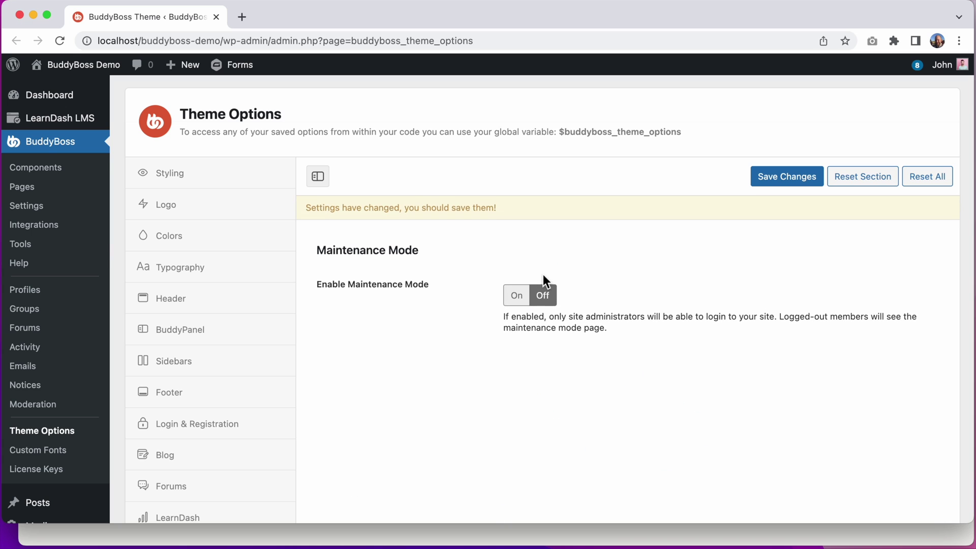
left_click(525, 297)
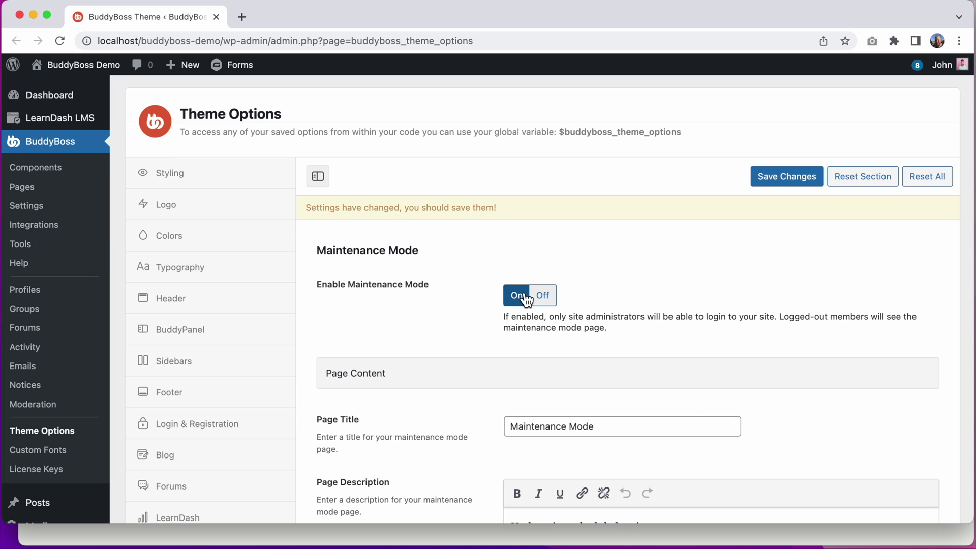
scroll(485, 310, "down", 3)
scroll(485, 310, "down", 4)
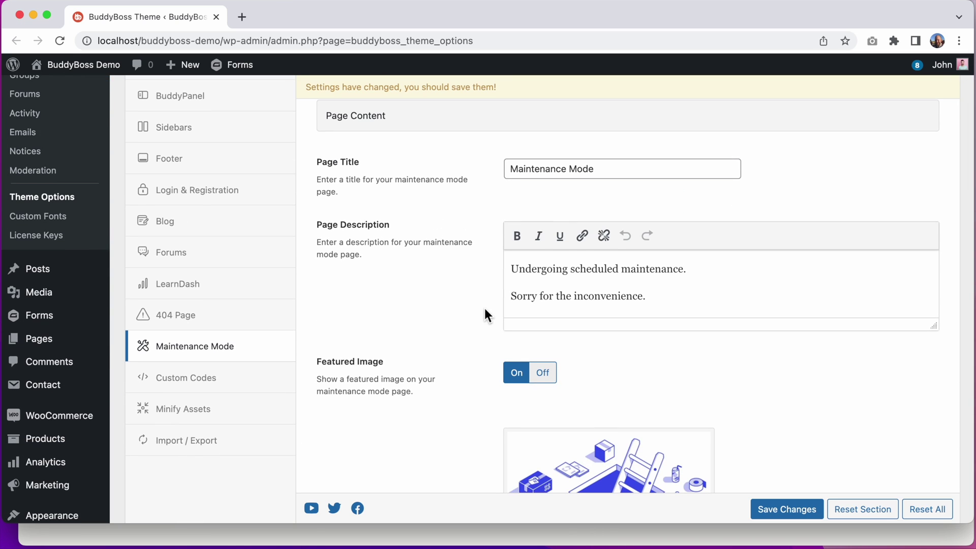
scroll(398, 197, "up", 1)
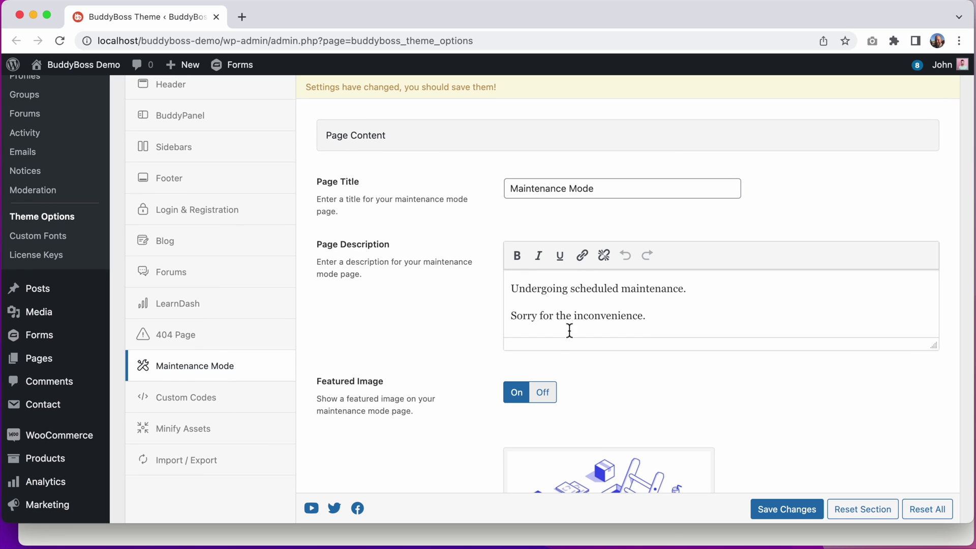
left_click(461, 529)
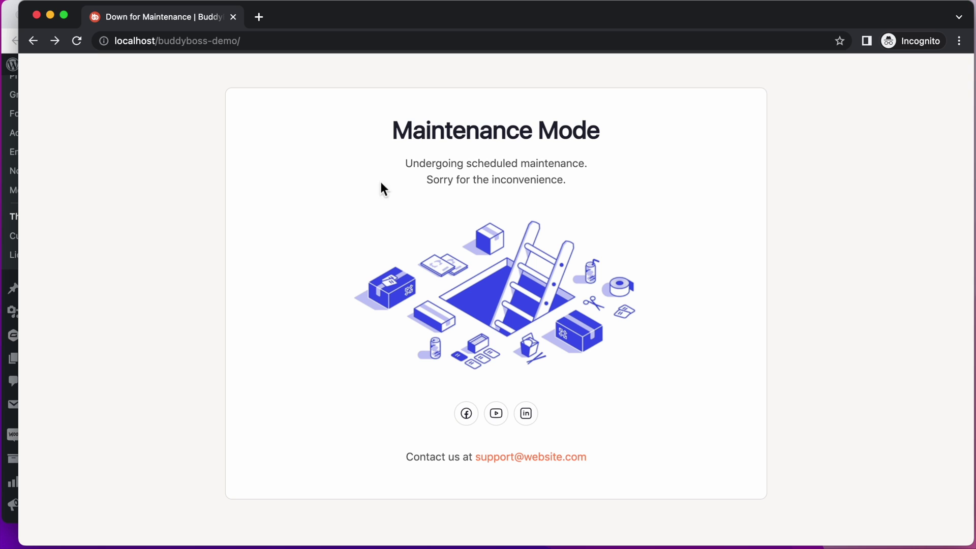
left_click(17, 220)
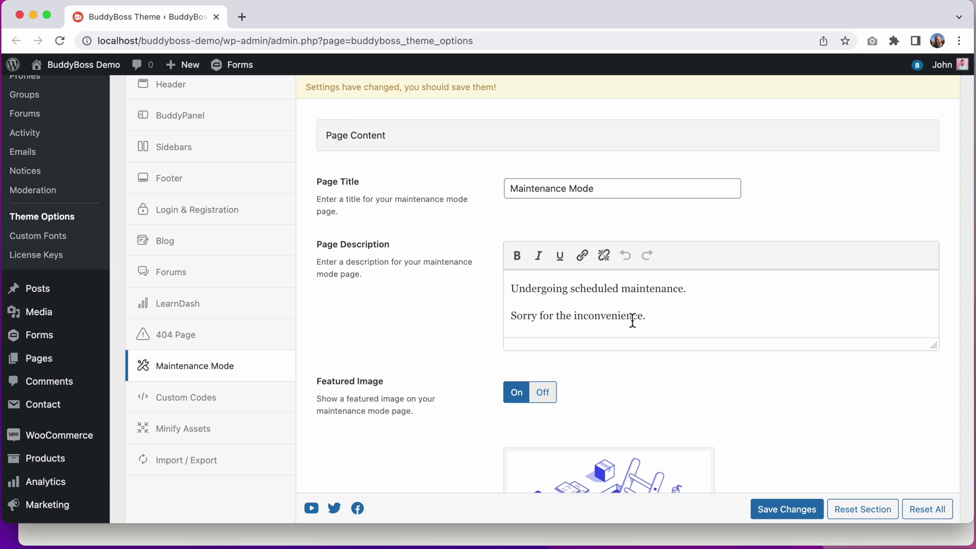
scroll(633, 322, "down", 5)
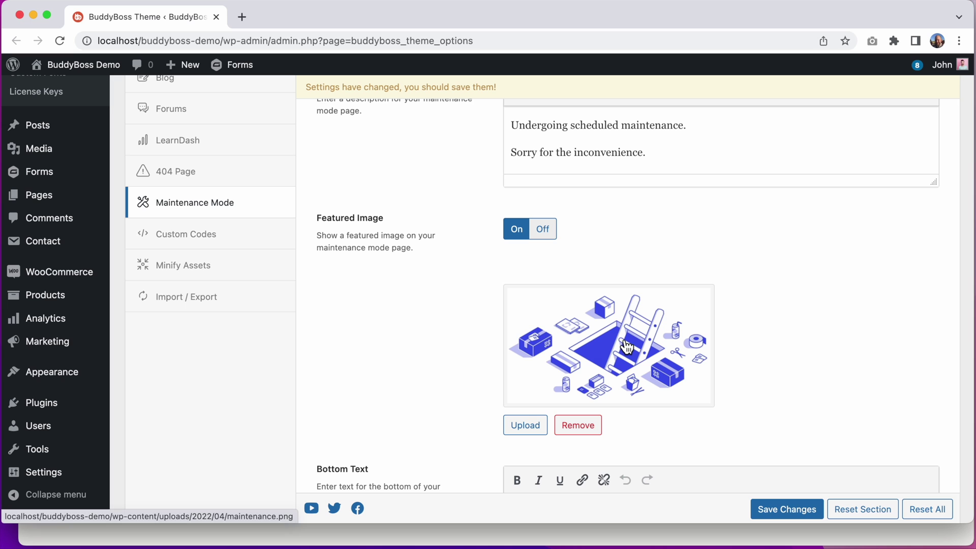
left_click(543, 235)
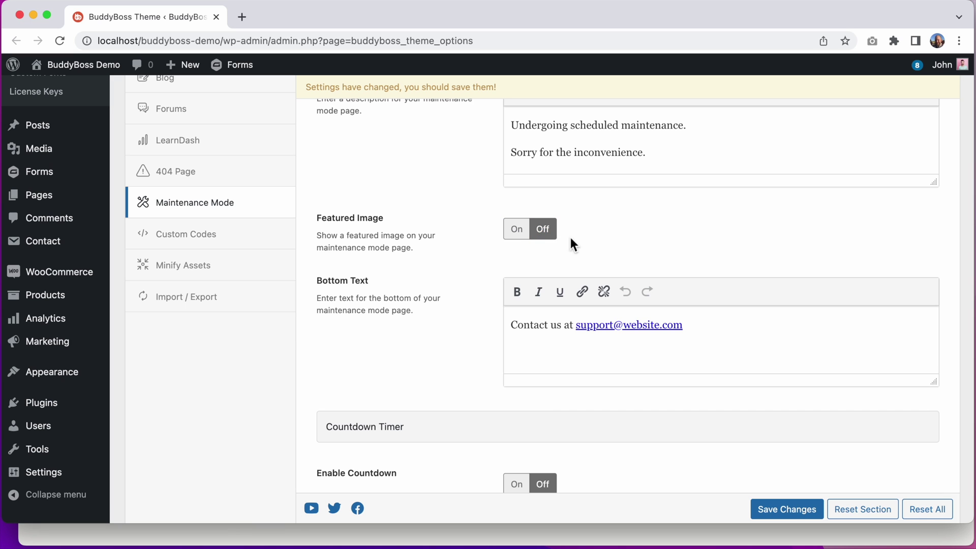
left_click(517, 229)
scroll(476, 273, "down", 4)
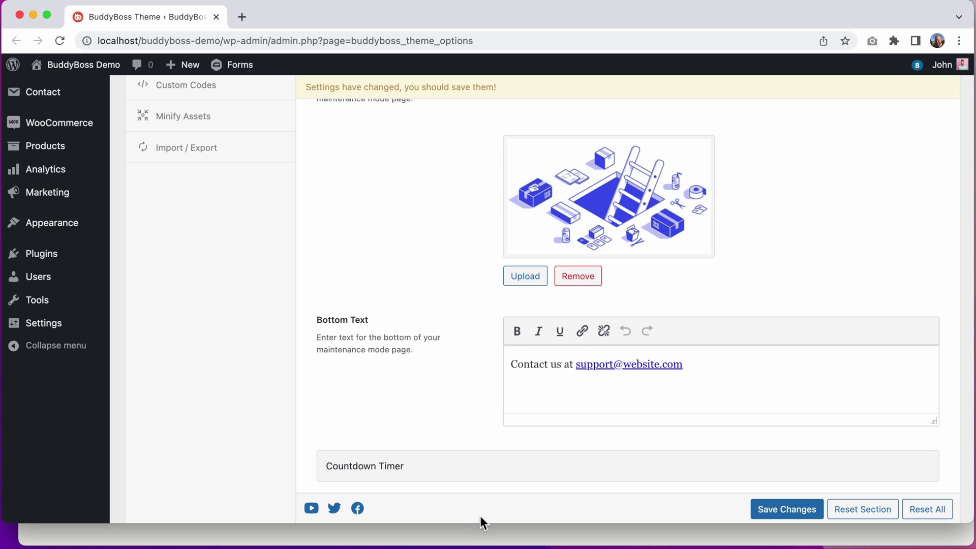
left_click(476, 537)
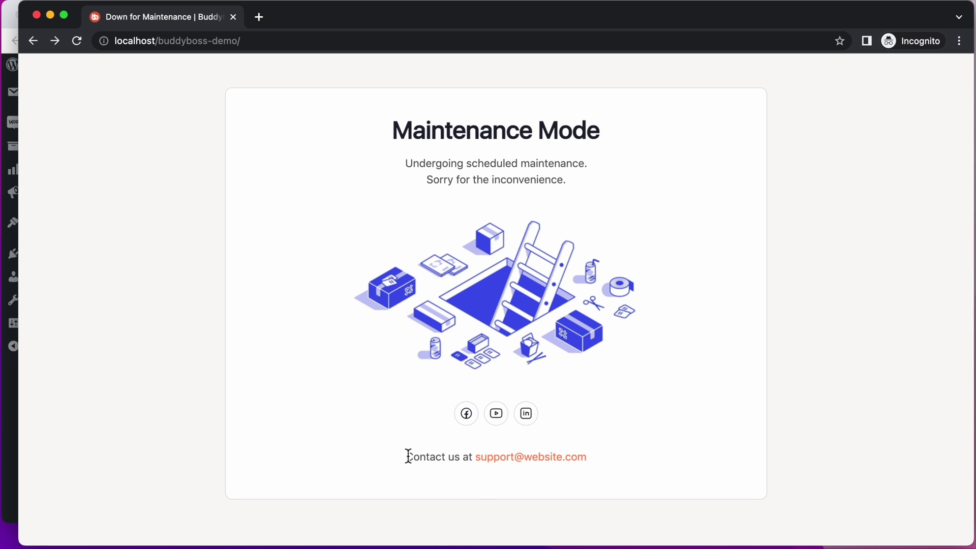
left_click(10, 413)
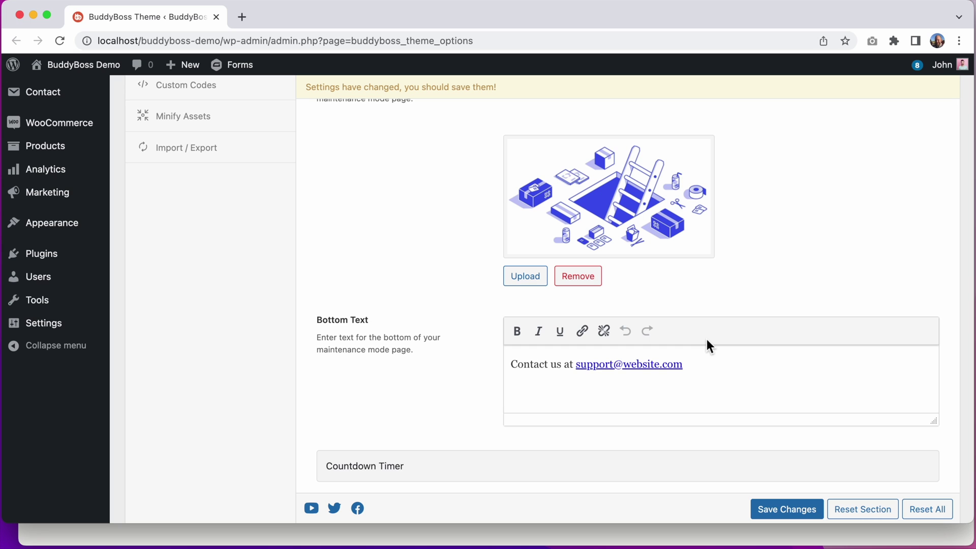
scroll(721, 335, "down", 2)
scroll(720, 334, "down", 4)
scroll(720, 335, "down", 2)
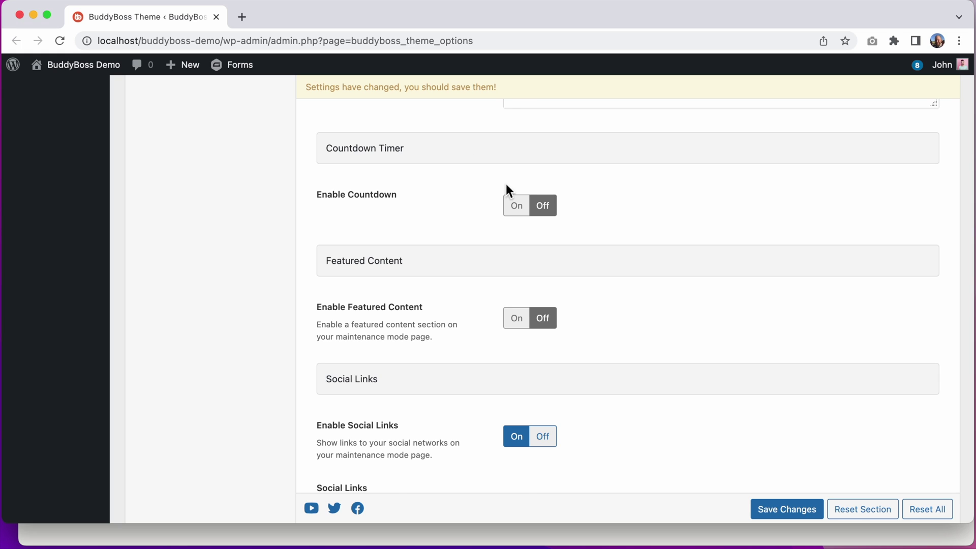
Switch Enable Countdown to On under Countdown Timer
left_click(516, 206)
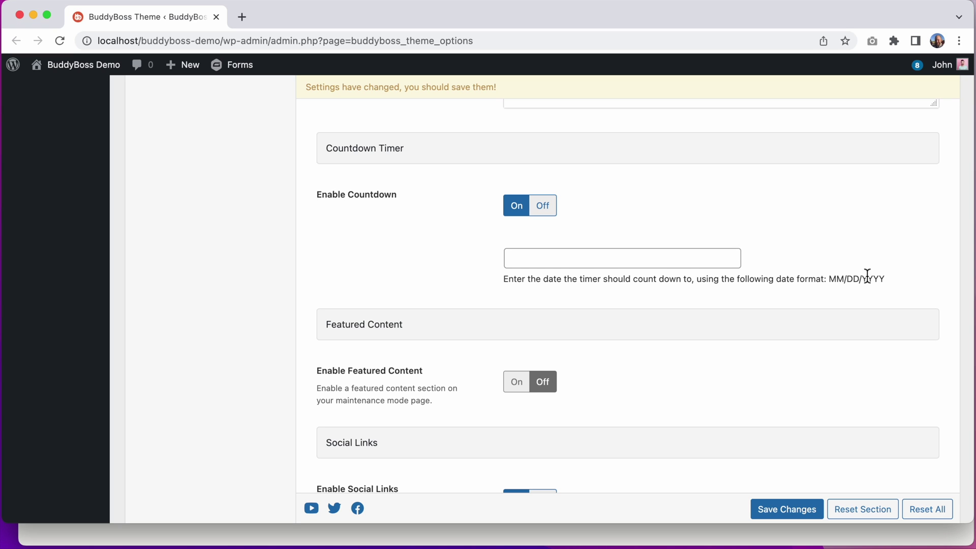
Enter the countdown target date, save, and view the live maintenance page
left_click(676, 256)
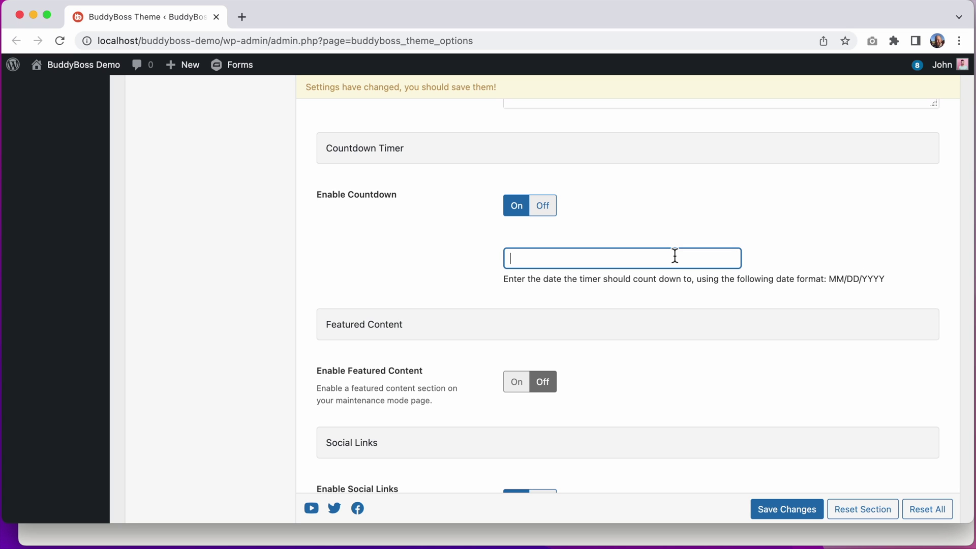
type("05")
type("/15")
type("/20")
type("22")
left_click(774, 510)
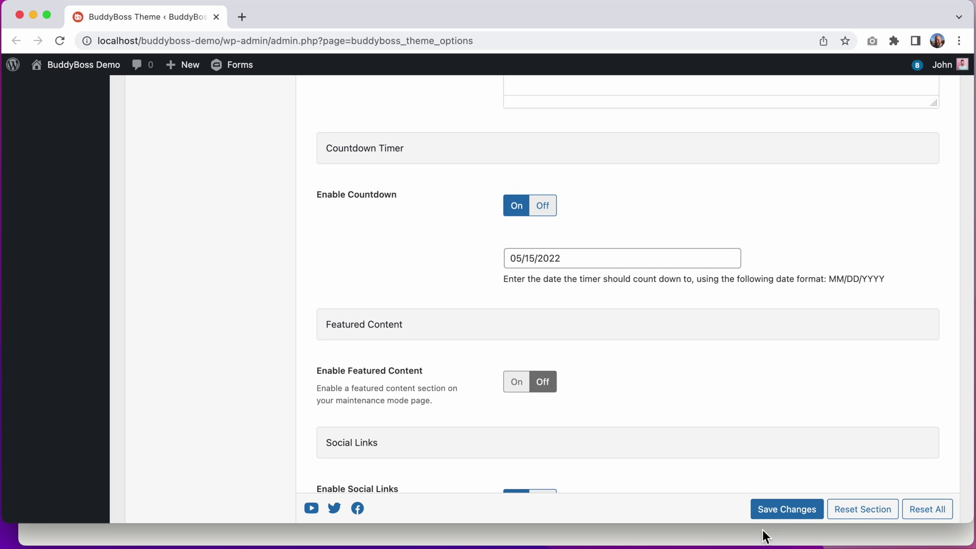
left_click(762, 534)
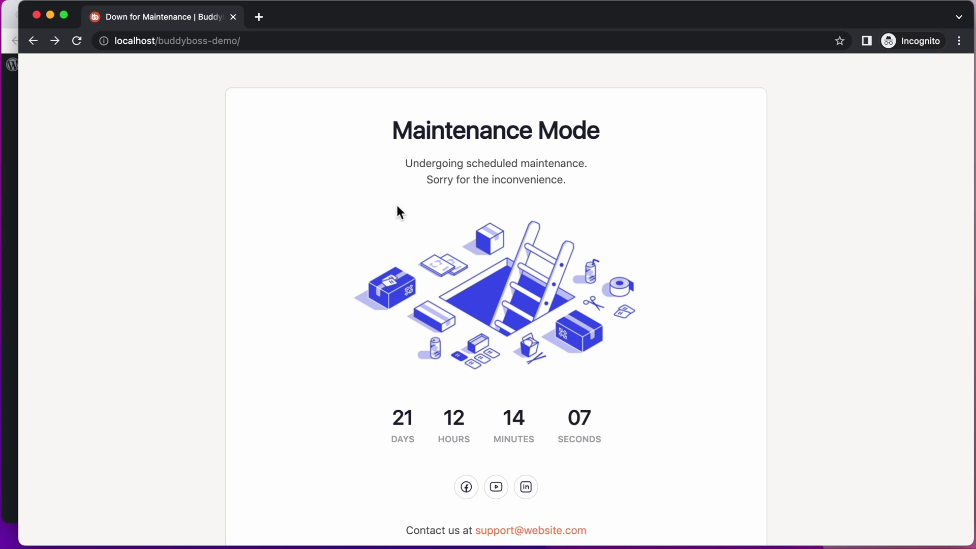
Back in Theme Options, switch Enable Featured Content to On
left_click(13, 346)
scroll(214, 303, "down", 3)
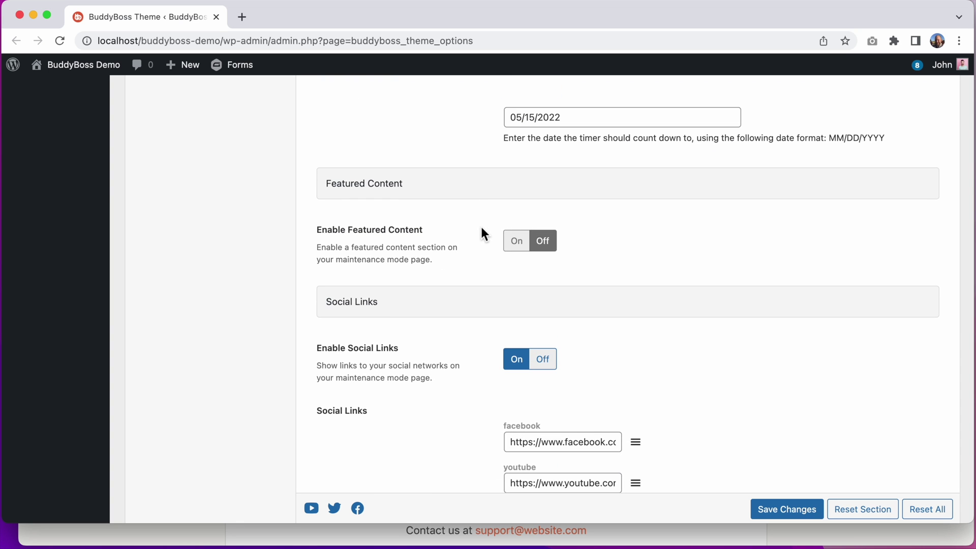
left_click(518, 243)
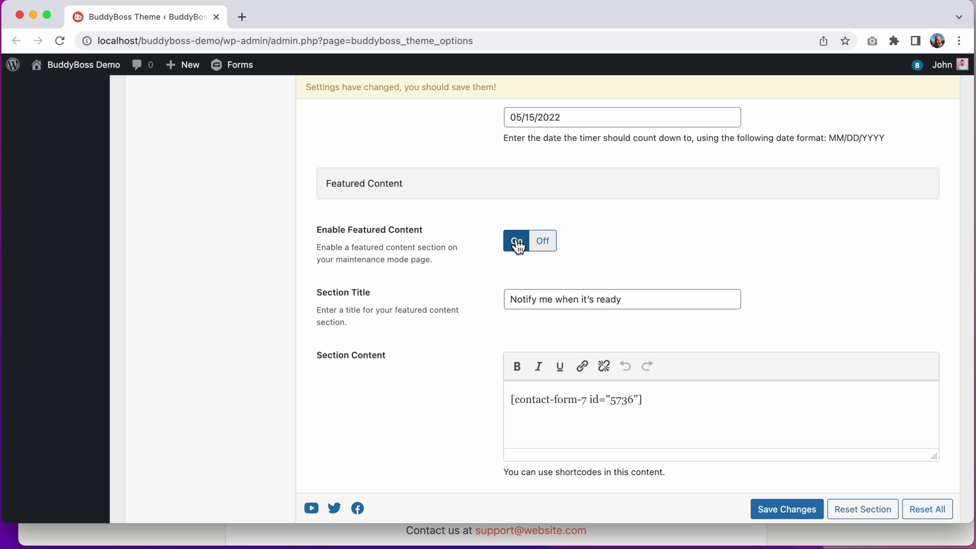
Save the featured content setting and reload the private page to see the signup form
left_click(782, 509)
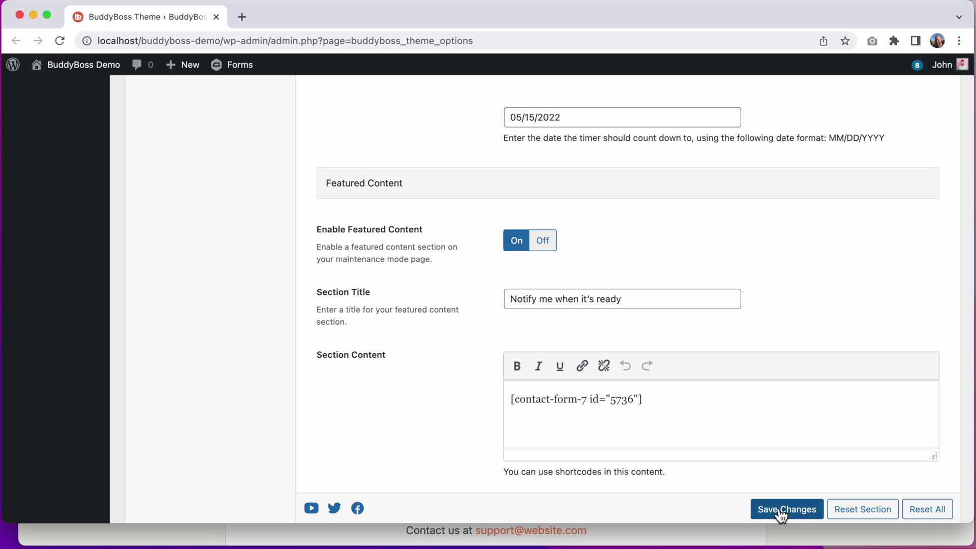
left_click(754, 533)
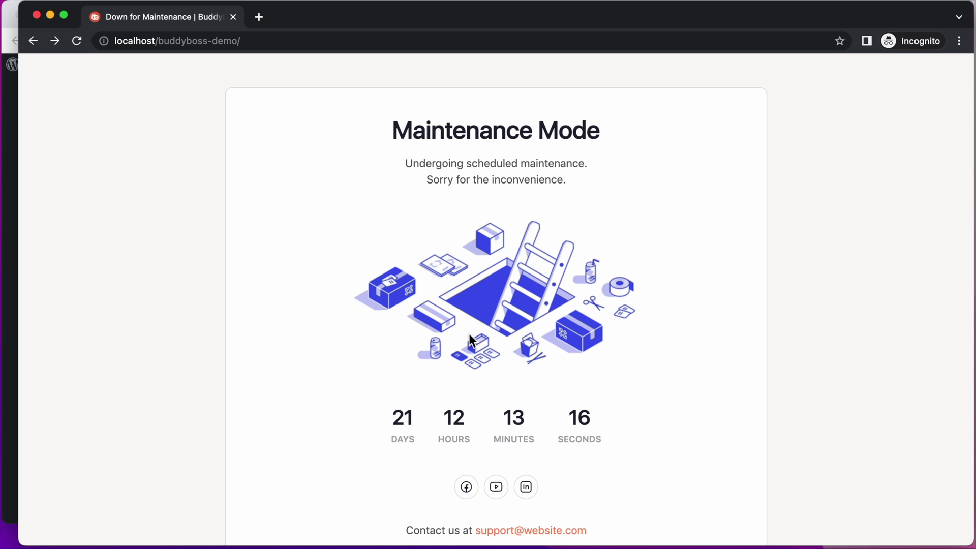
left_click(78, 42)
scroll(117, 173, "down", 3)
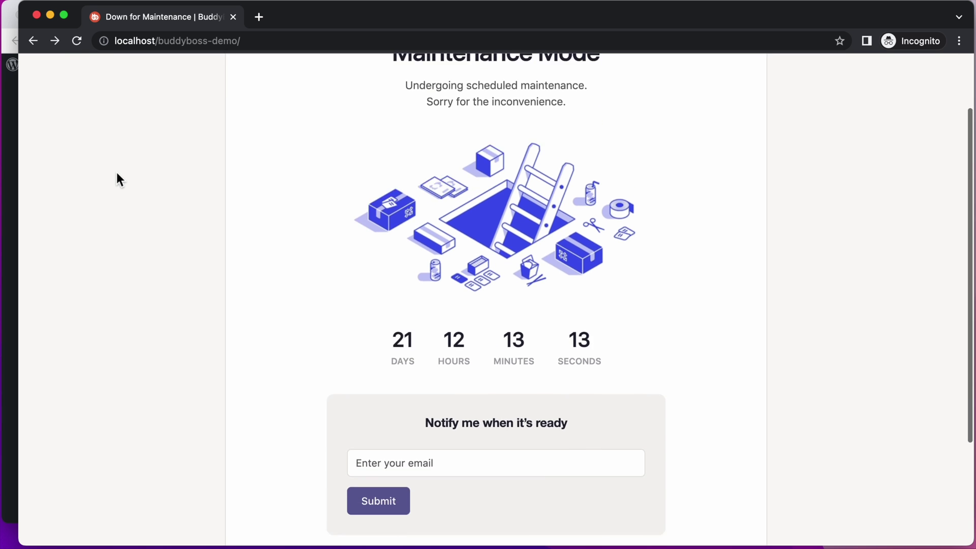
scroll(116, 172, "down", 2)
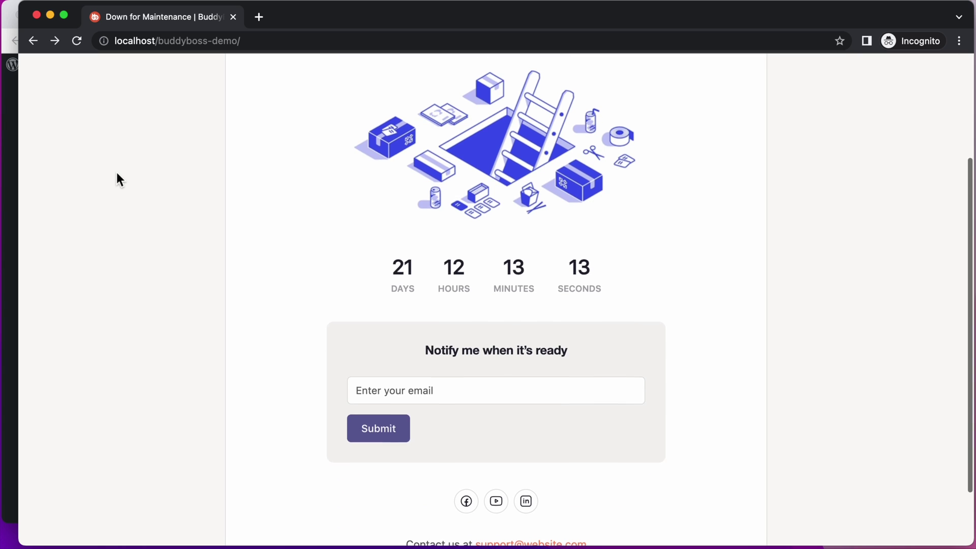
left_click(12, 185)
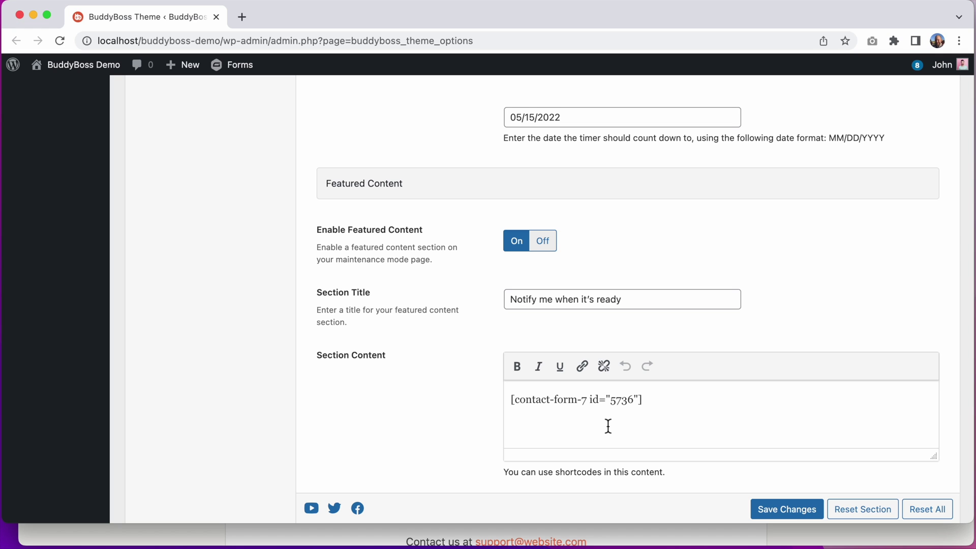
left_click(624, 538)
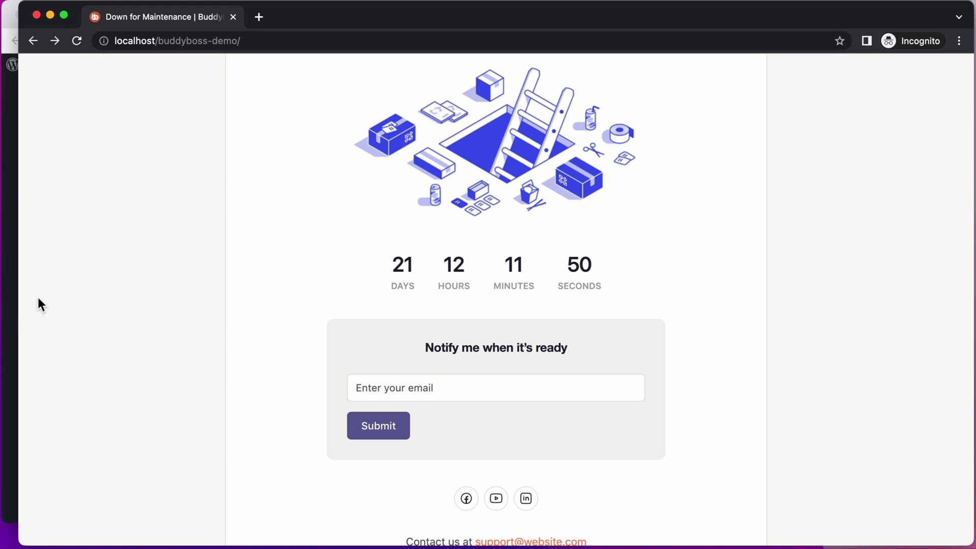
left_click(13, 313)
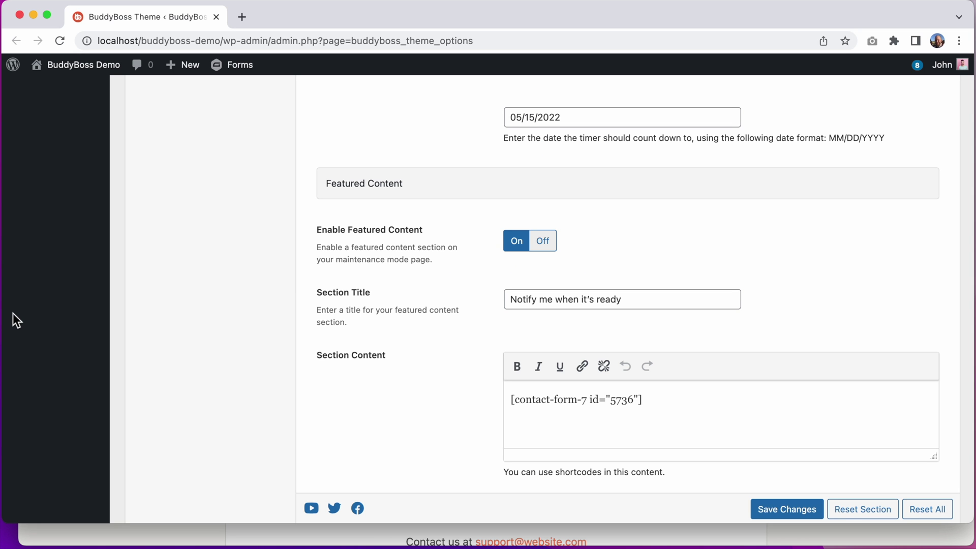
left_click(553, 242)
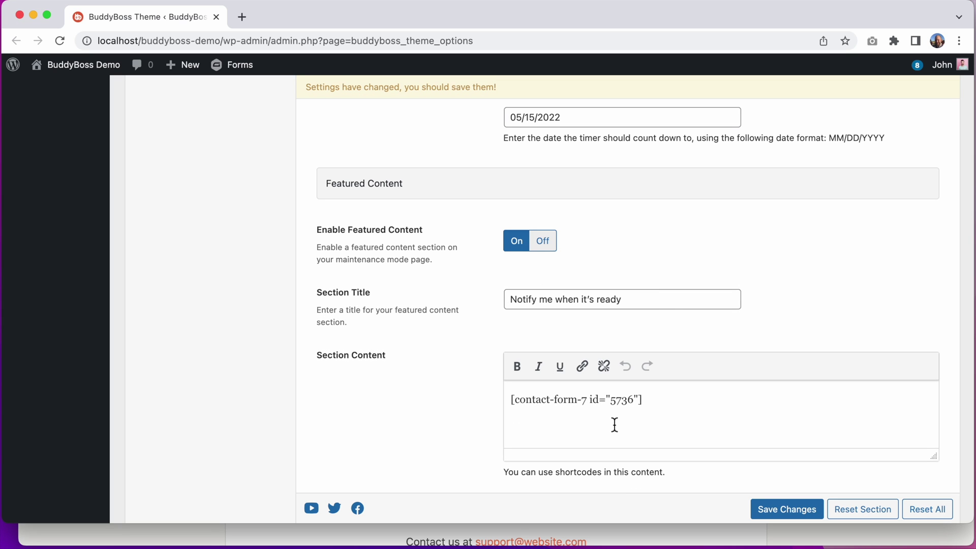
scroll(615, 425, "down", 10)
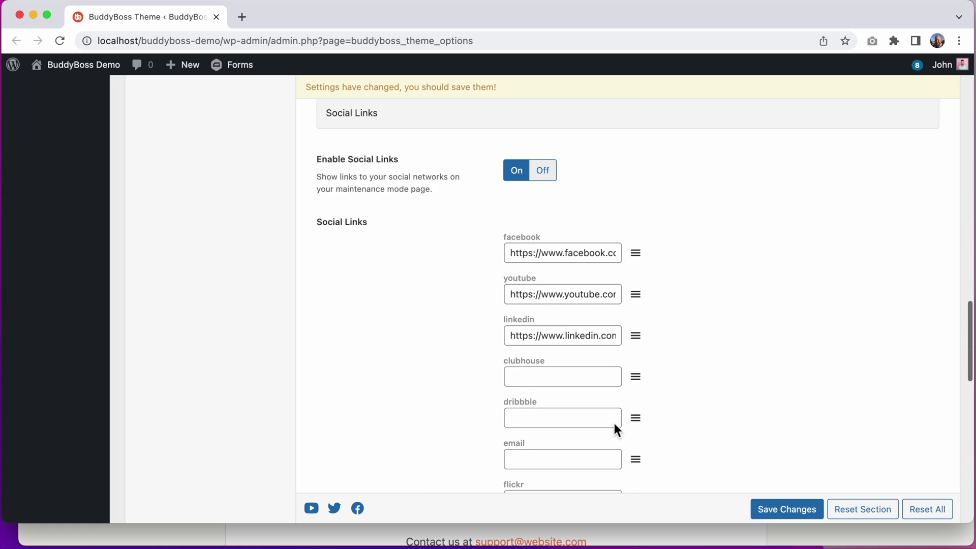
scroll(614, 425, "up", 1)
scroll(614, 429, "up", 1)
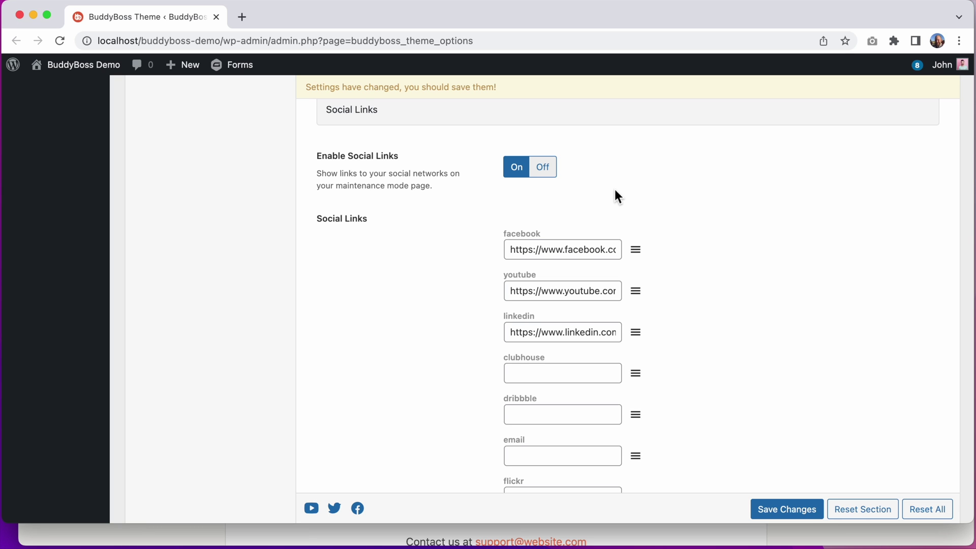
left_click(544, 166)
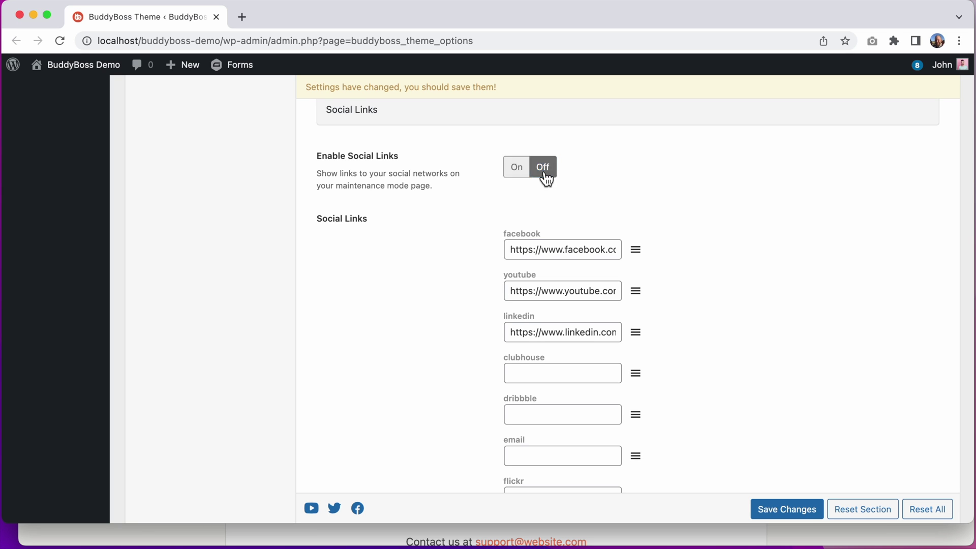
left_click(519, 410)
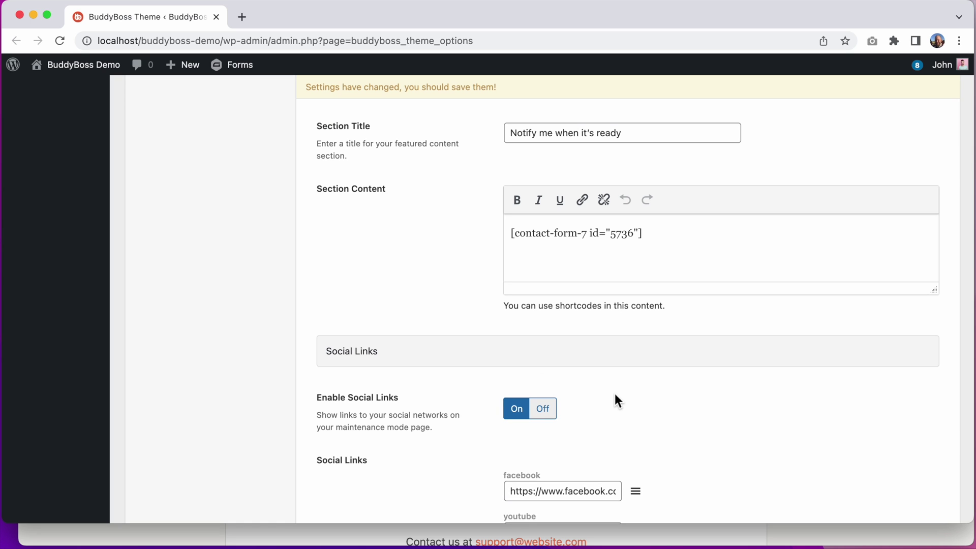
scroll(694, 376, "down", 5)
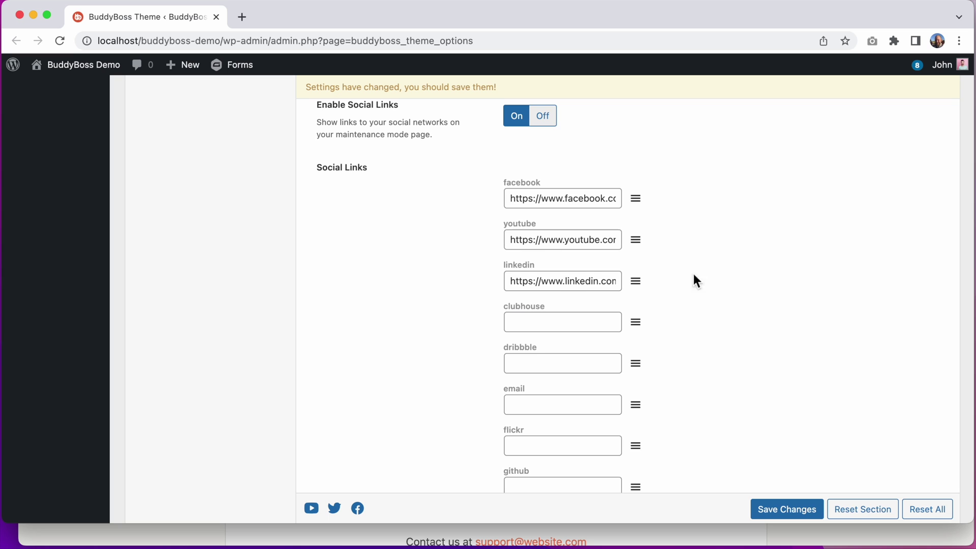
scroll(705, 294, "down", 2)
scroll(705, 294, "down", 3)
scroll(705, 296, "down", 3)
scroll(706, 294, "down", 1)
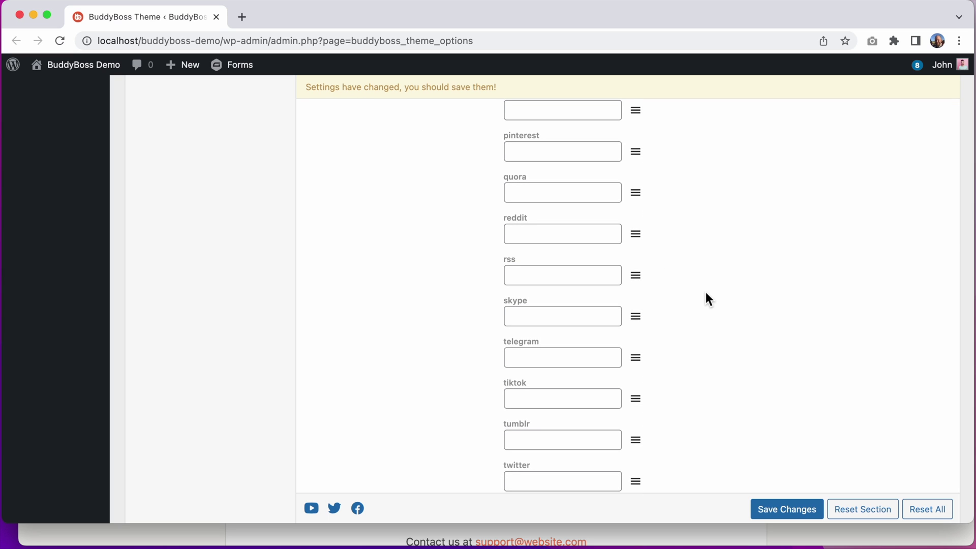
scroll(706, 294, "up", 1)
scroll(706, 294, "up", 5)
scroll(706, 294, "up", 6)
scroll(705, 293, "up", 2)
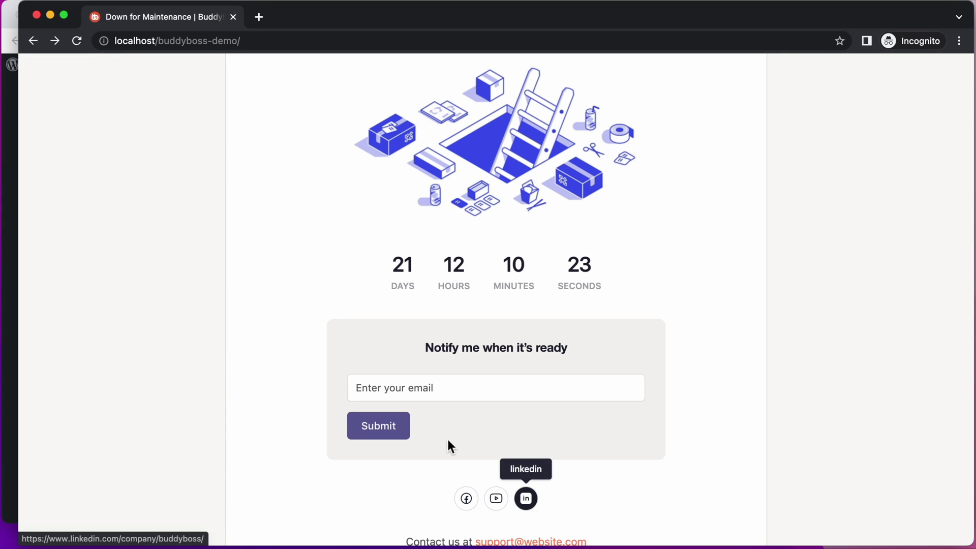
Drag linkedin to the top of Social Links, save, and reload the private page to check icon order
left_click(11, 352)
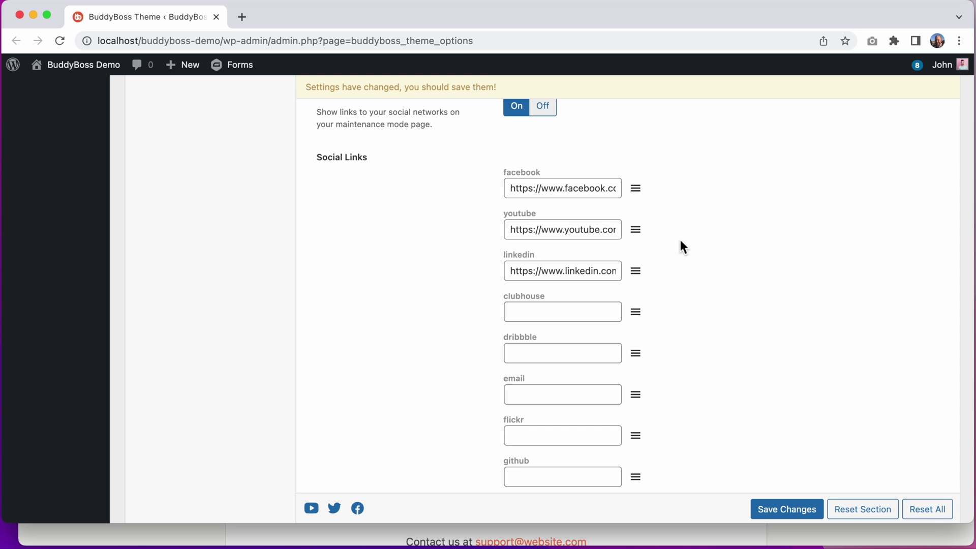
left_click_drag(643, 275, 644, 180)
left_click(781, 509)
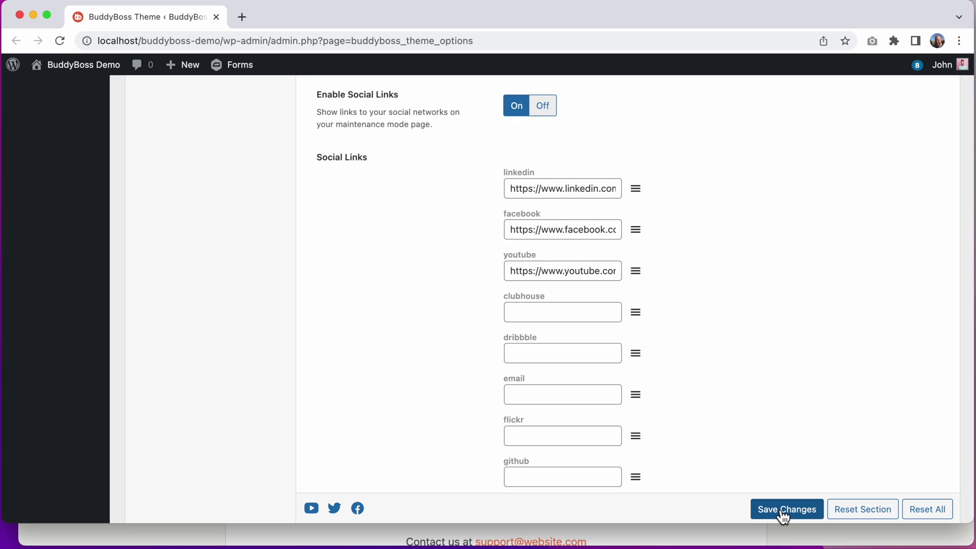
left_click(768, 530)
left_click(77, 41)
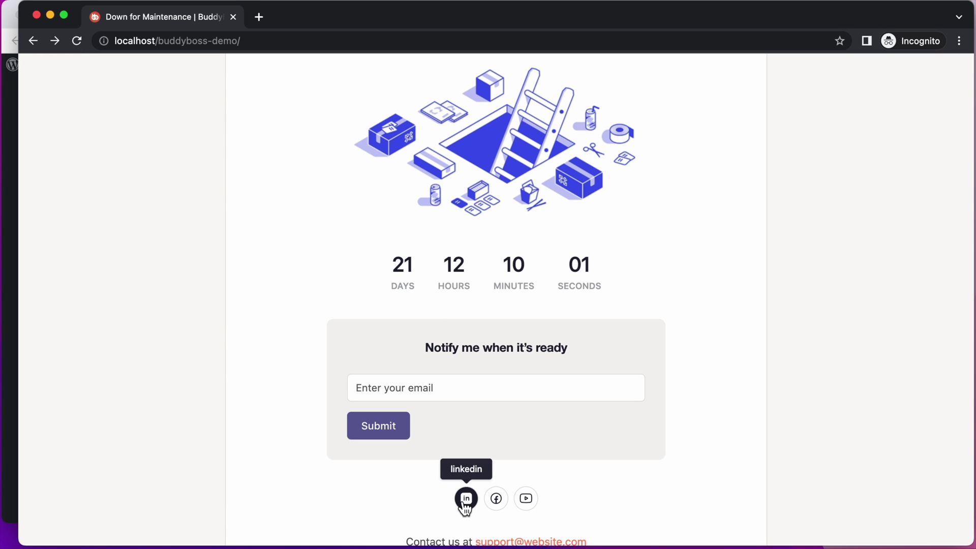
Switch Enable Maintenance Mode to Off, save, and bring up the private window to check the site
left_click(11, 384)
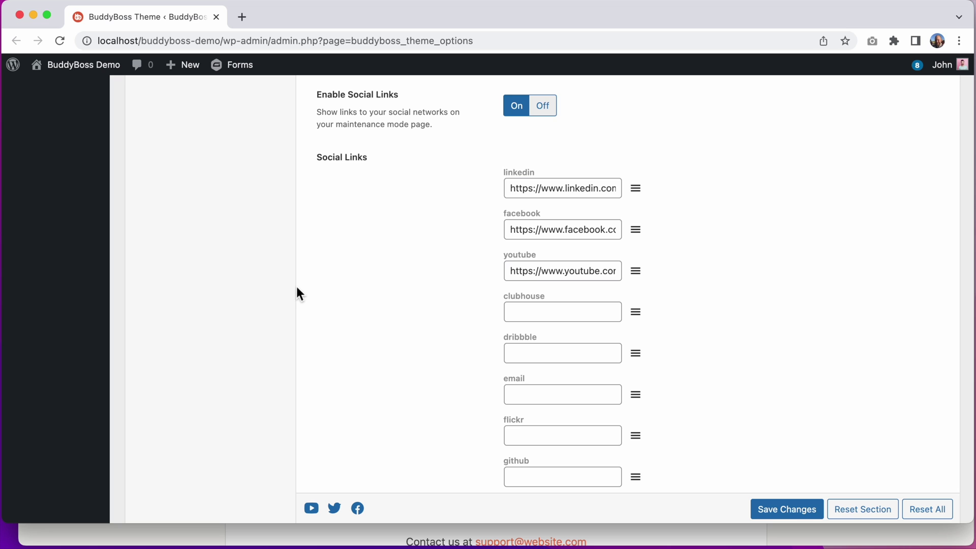
scroll(297, 288, "up", 5)
scroll(297, 288, "up", 5)
scroll(297, 287, "up", 5)
scroll(297, 288, "up", 5)
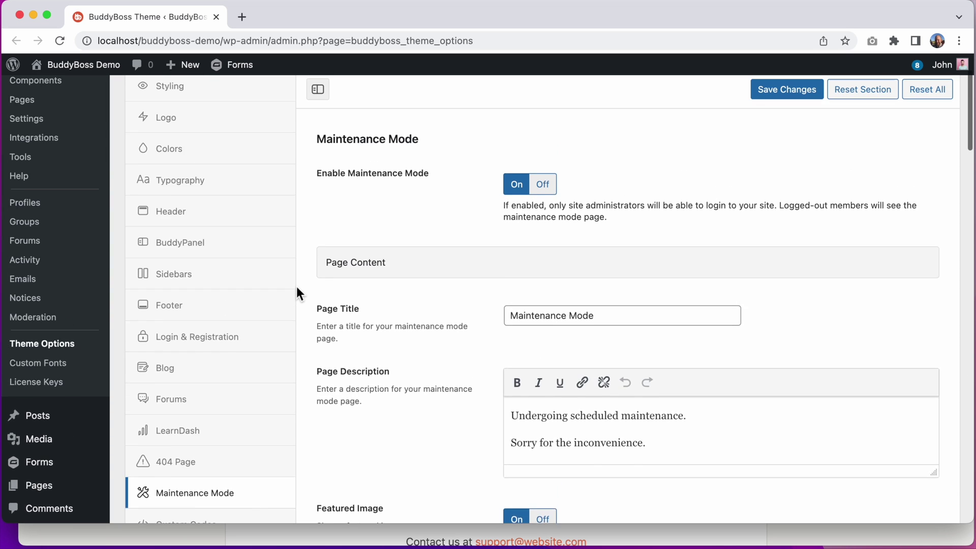
left_click(543, 244)
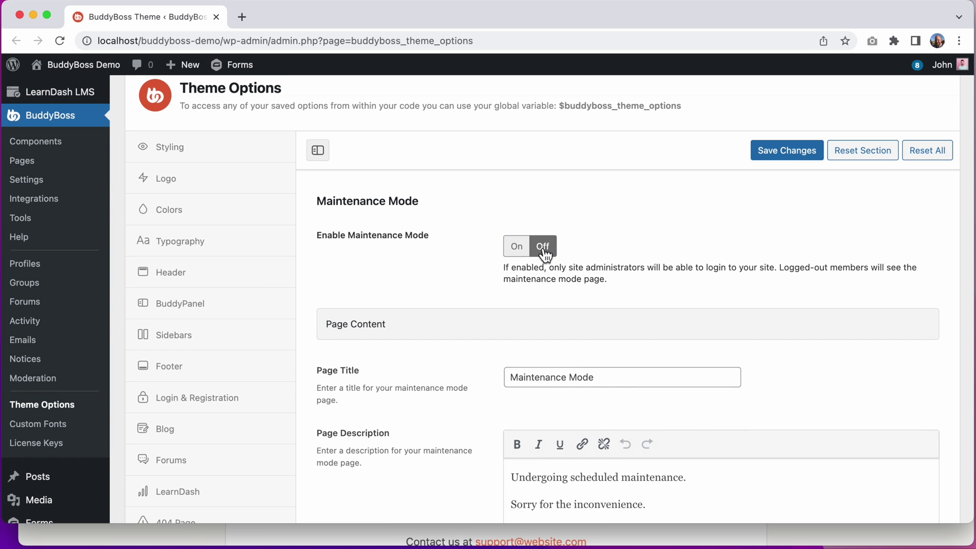
left_click(772, 159)
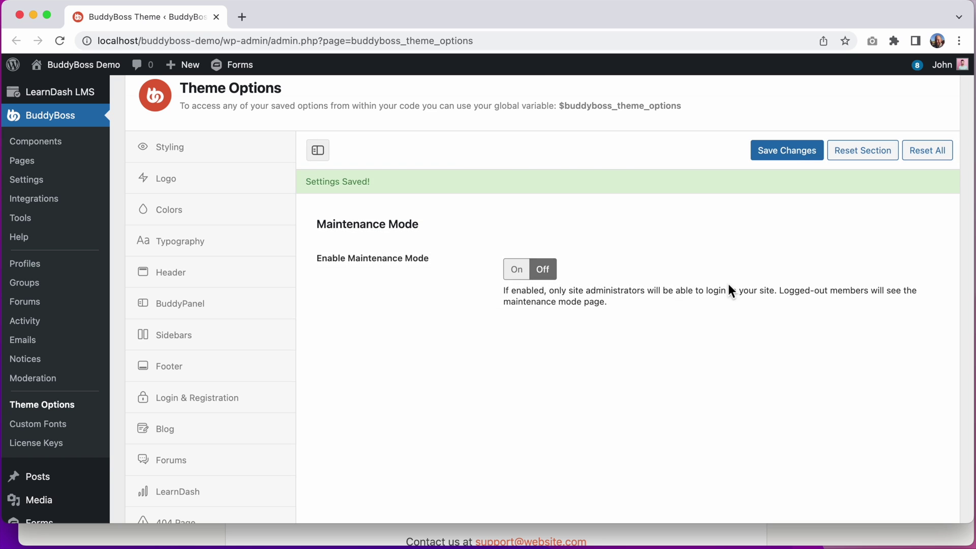
left_click(618, 538)
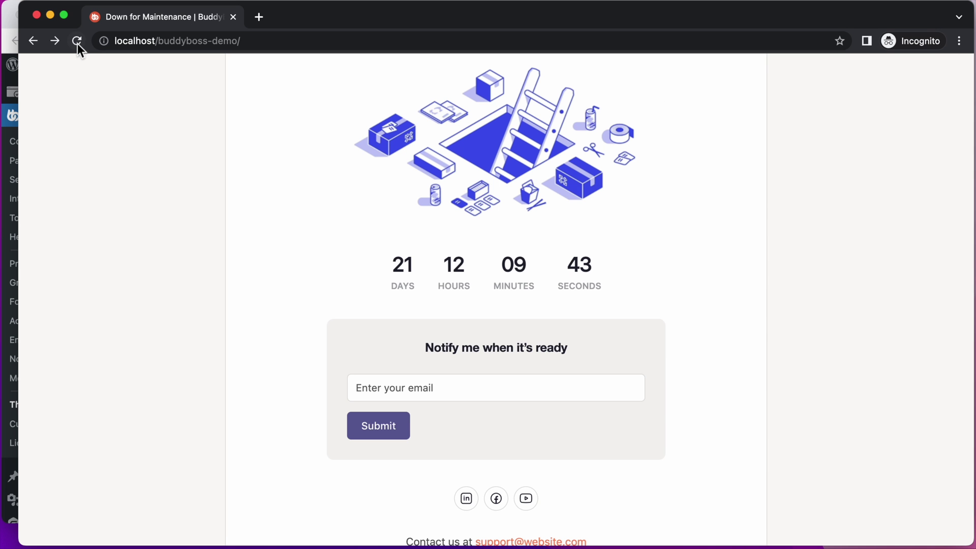